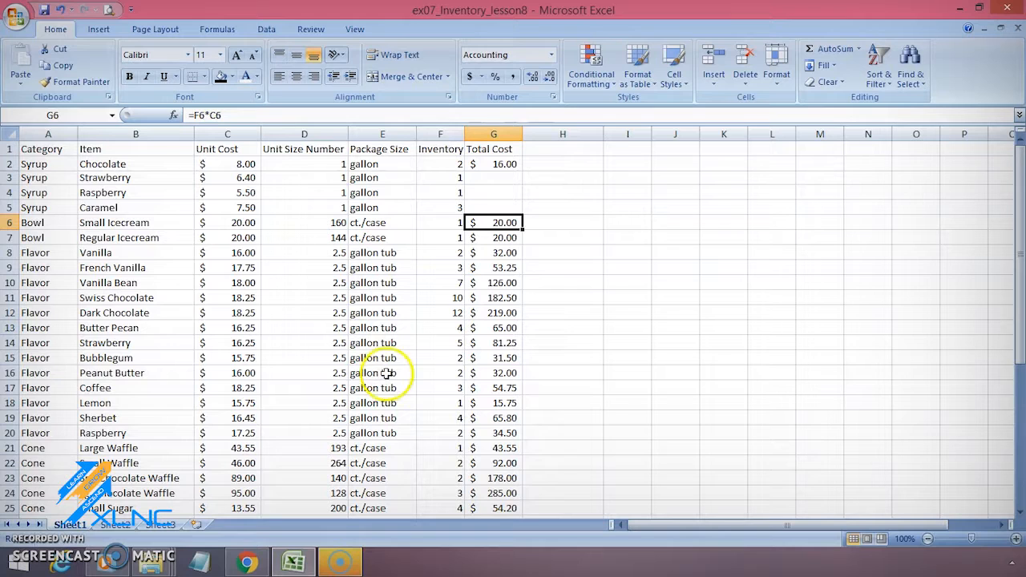
# - Highlight column G together with row 6, and examine the total cost formula in cell G6
pyautogui.click(495, 128)
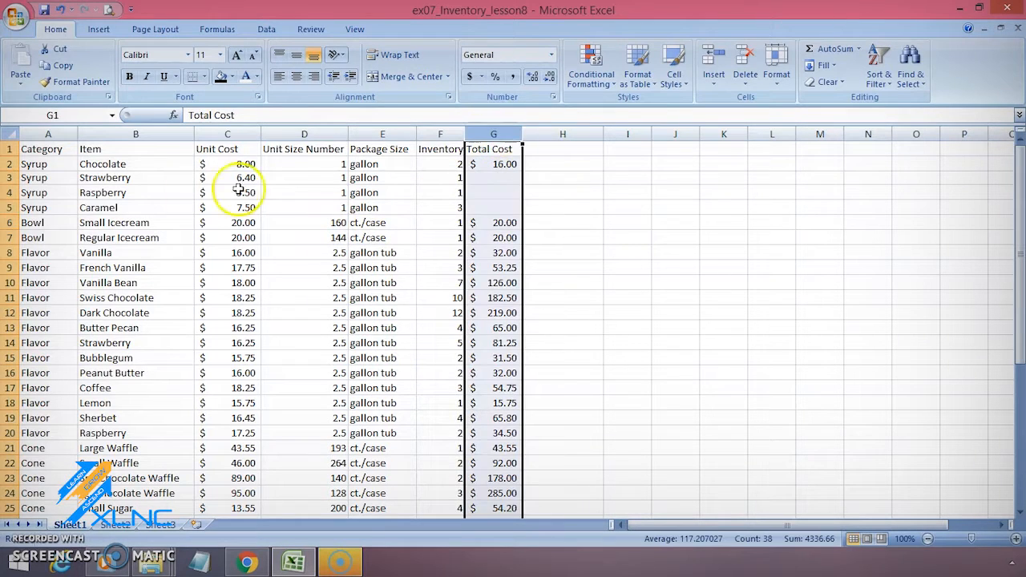
pyautogui.keyDown('ctrl'); pyautogui.click(8, 223); pyautogui.keyUp('ctrl')
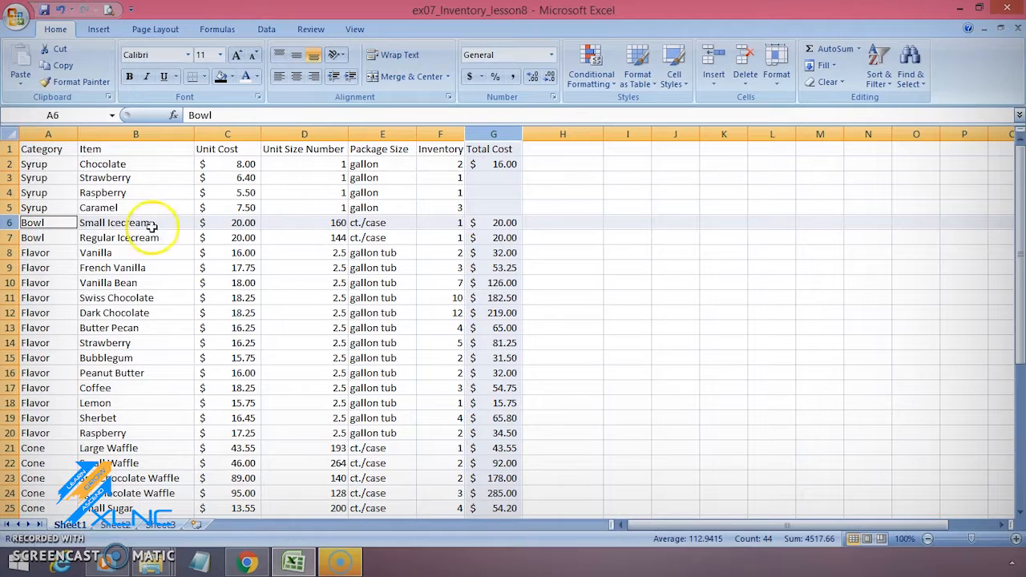
pyautogui.click(502, 223)
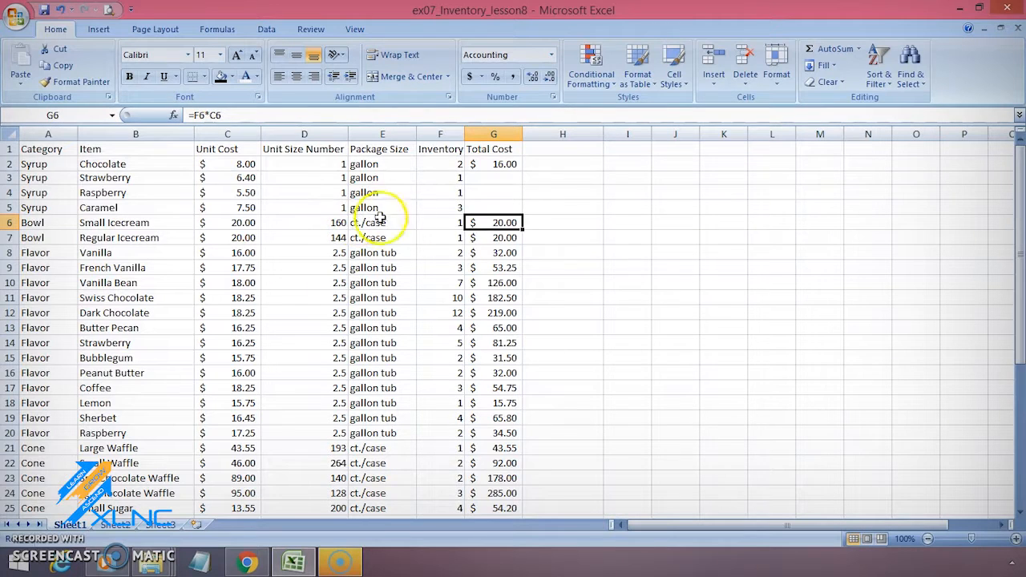
# - Enter the formula =G6+G7/D6+D7 in cell H6, without any parentheses
pyautogui.click(567, 222)
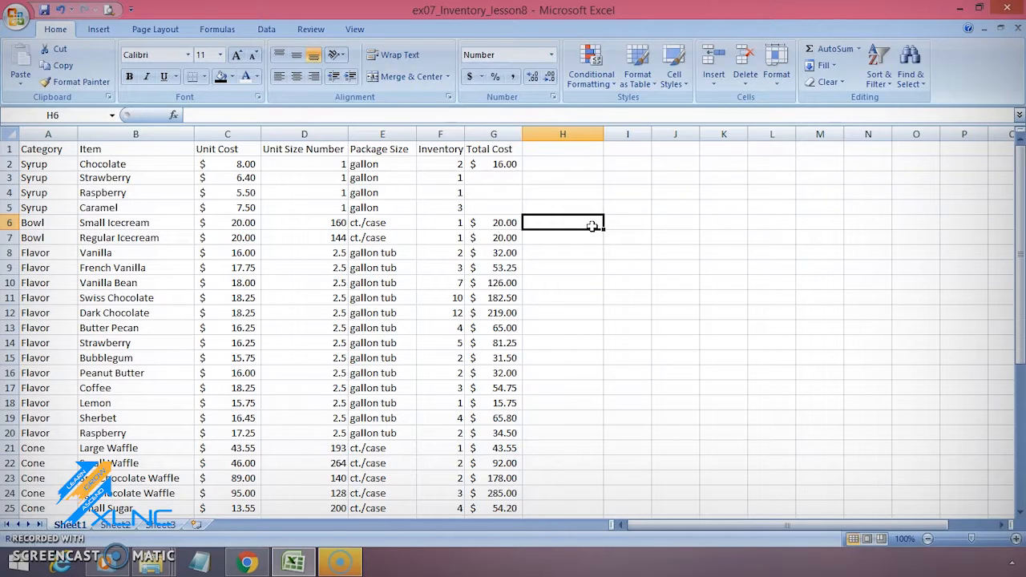
pyautogui.write('=')
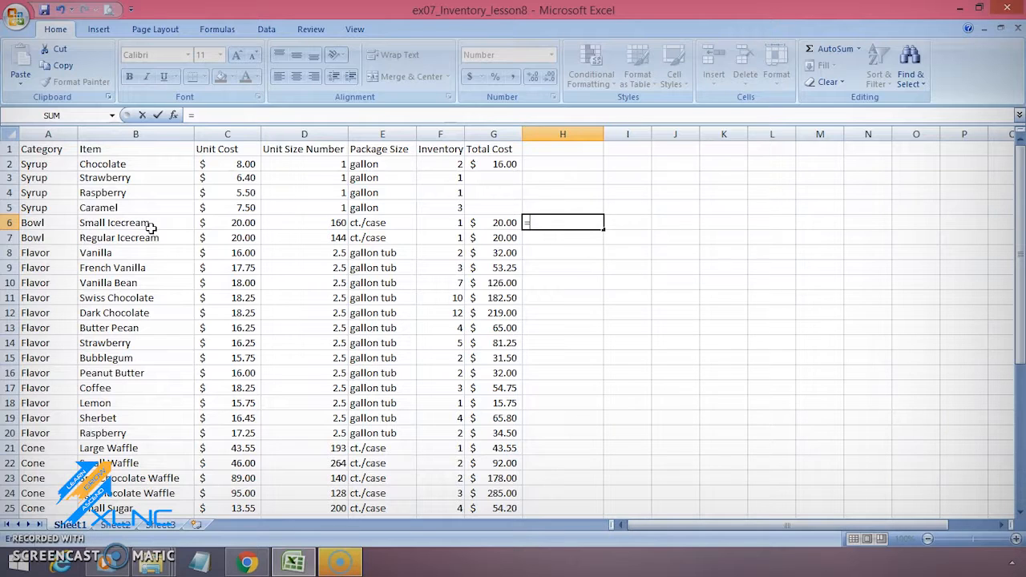
pyautogui.click(487, 222)
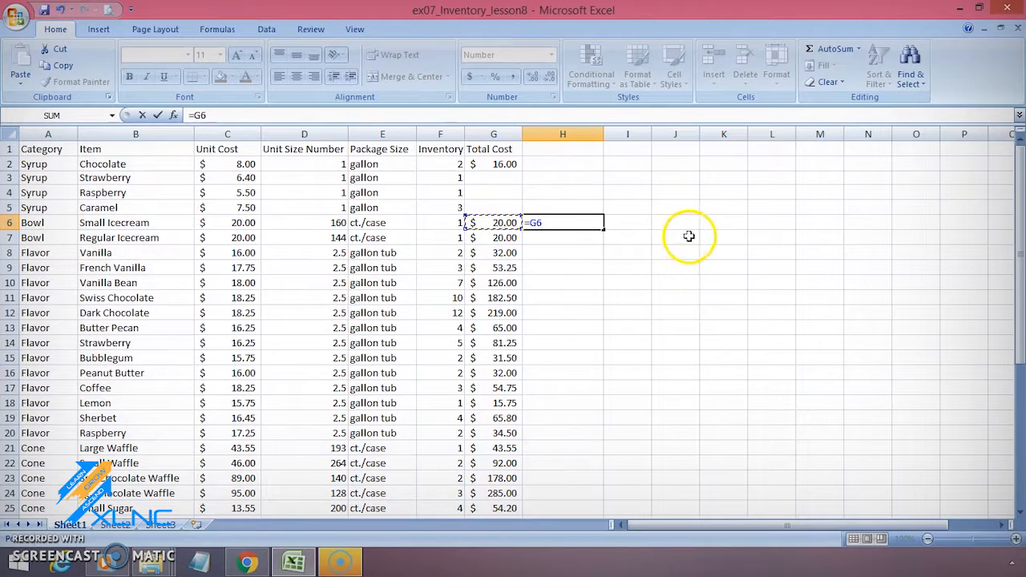
pyautogui.write('+')
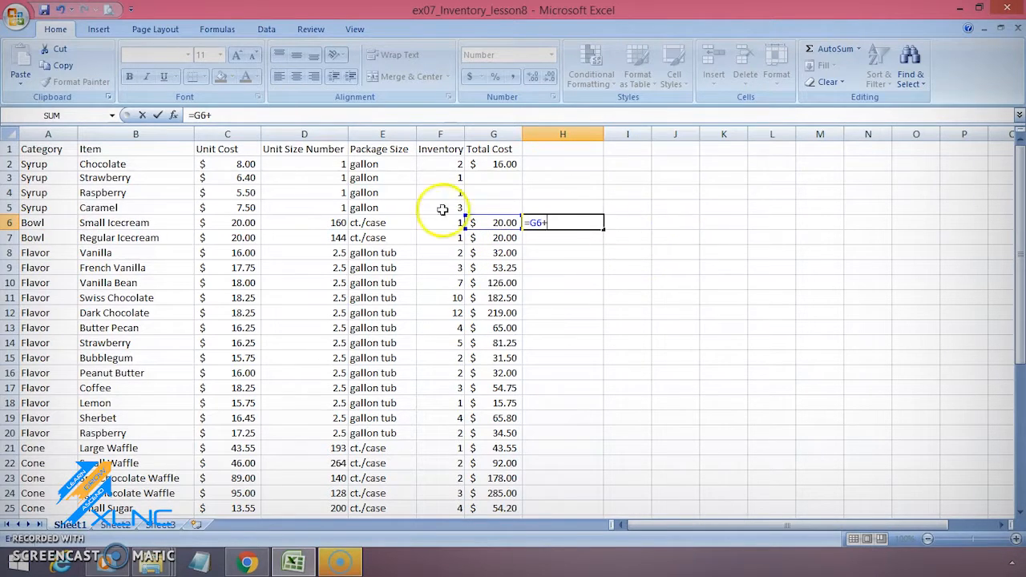
pyautogui.click(509, 239)
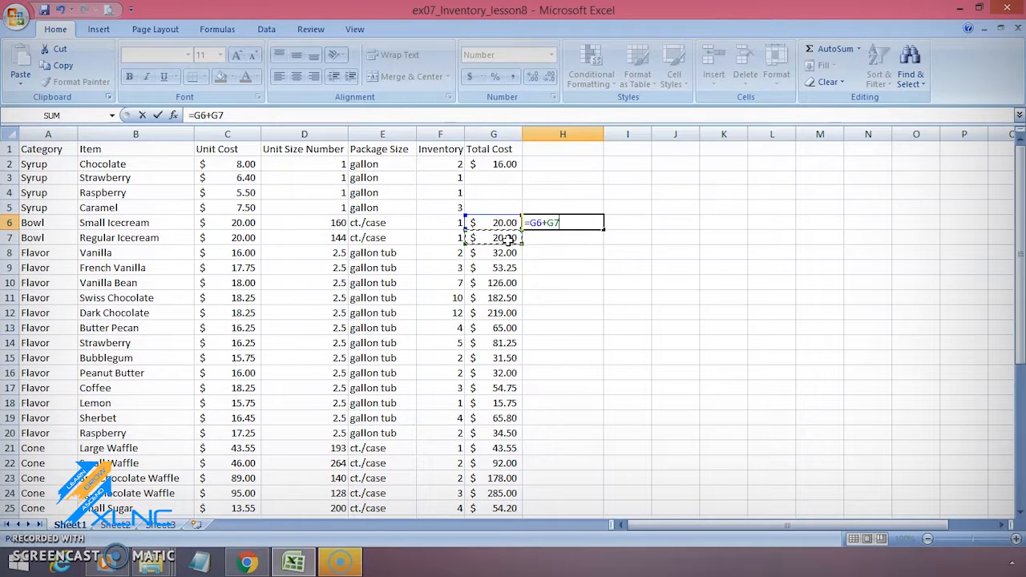
pyautogui.write('/')
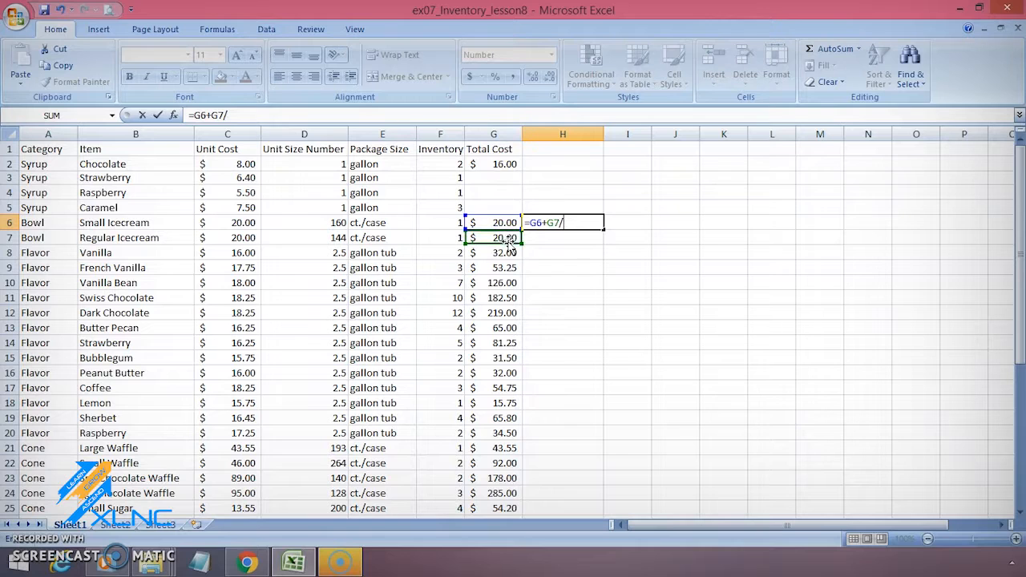
pyautogui.click(308, 229)
pyautogui.write('+')
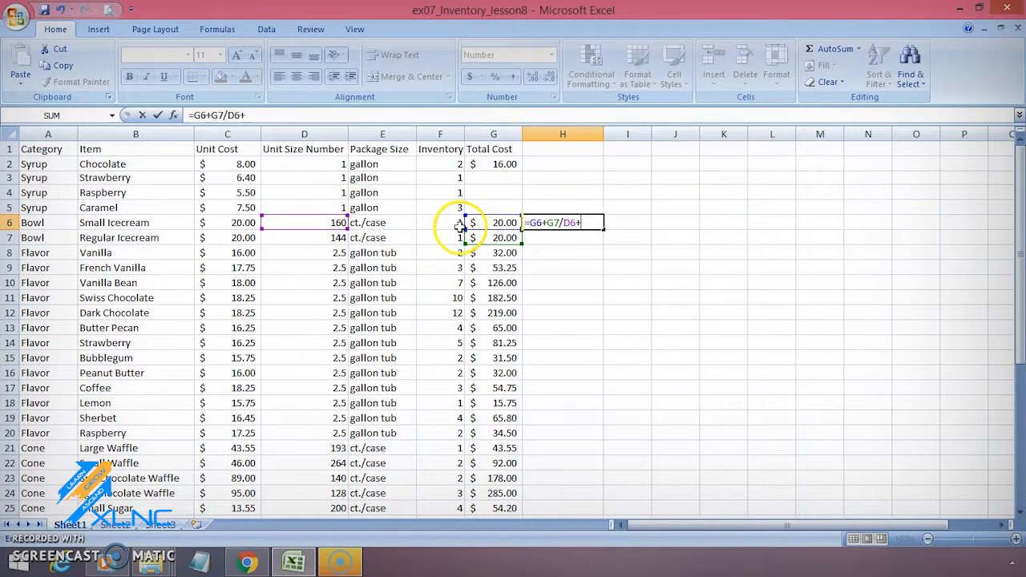
pyautogui.click(314, 237)
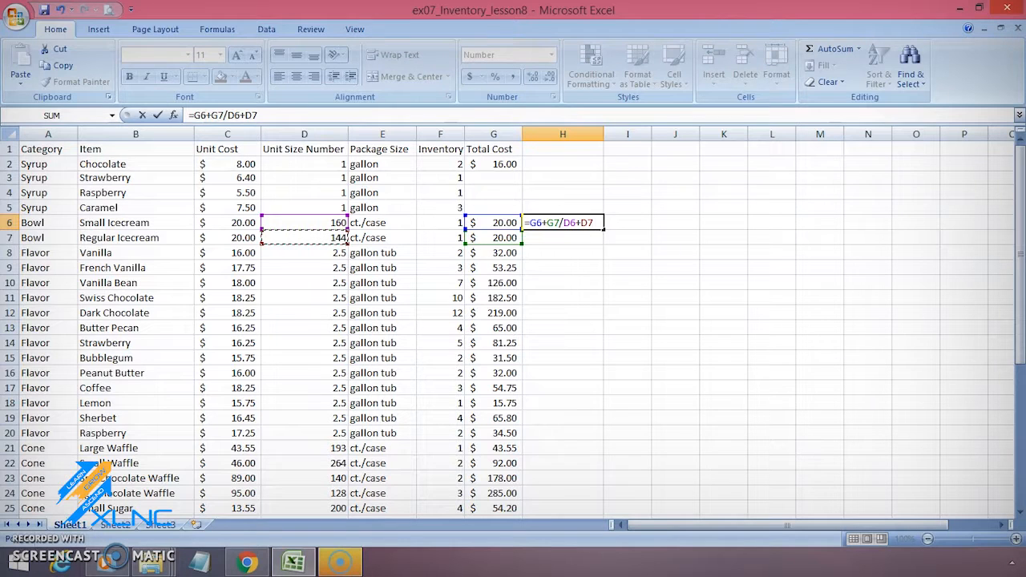
pyautogui.press('Return')
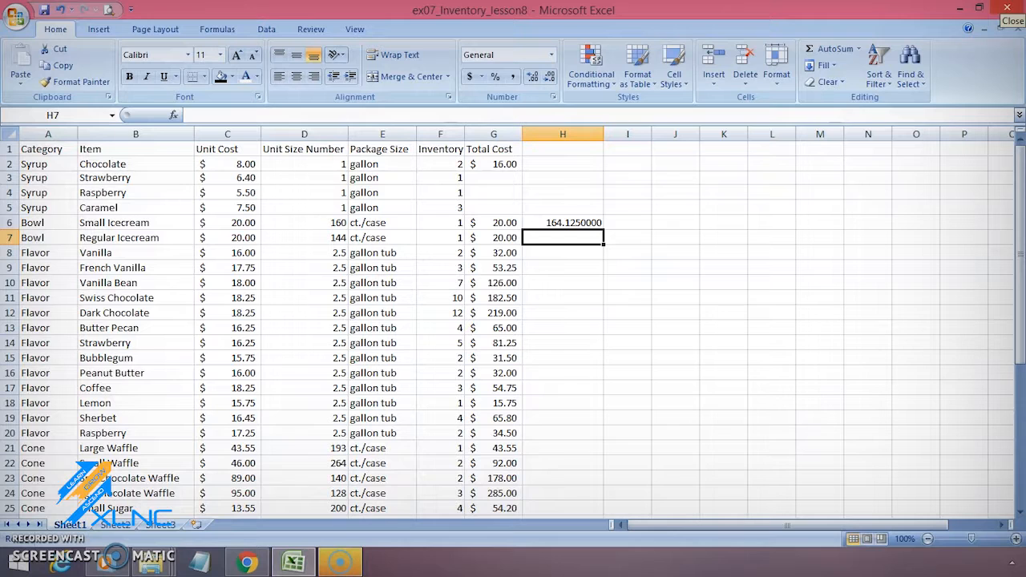
# - Add parentheses to the formula in H6 so it reads =(G6+G7)/(D6+D7)
pyautogui.click(563, 223)
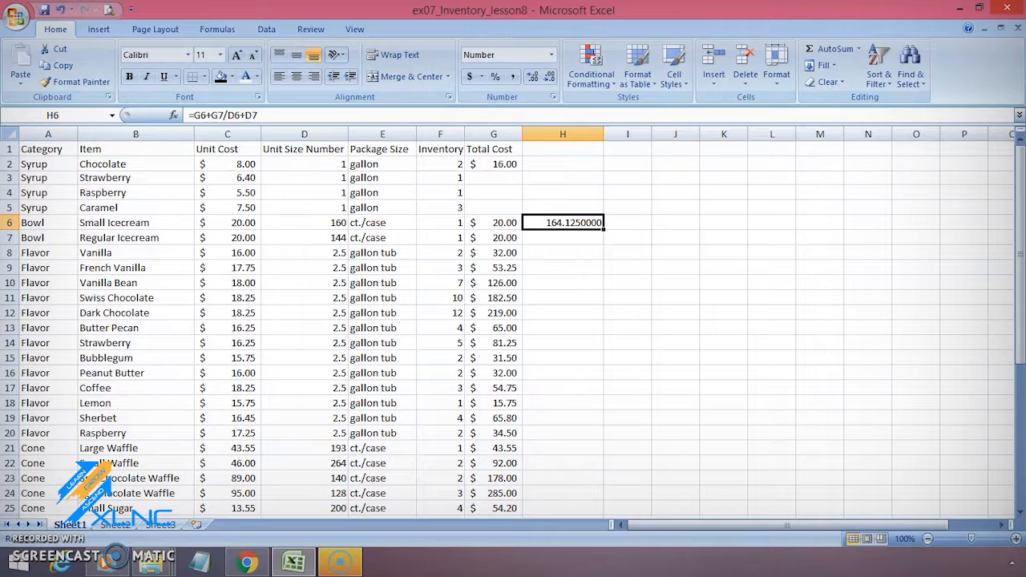
pyautogui.click(196, 116)
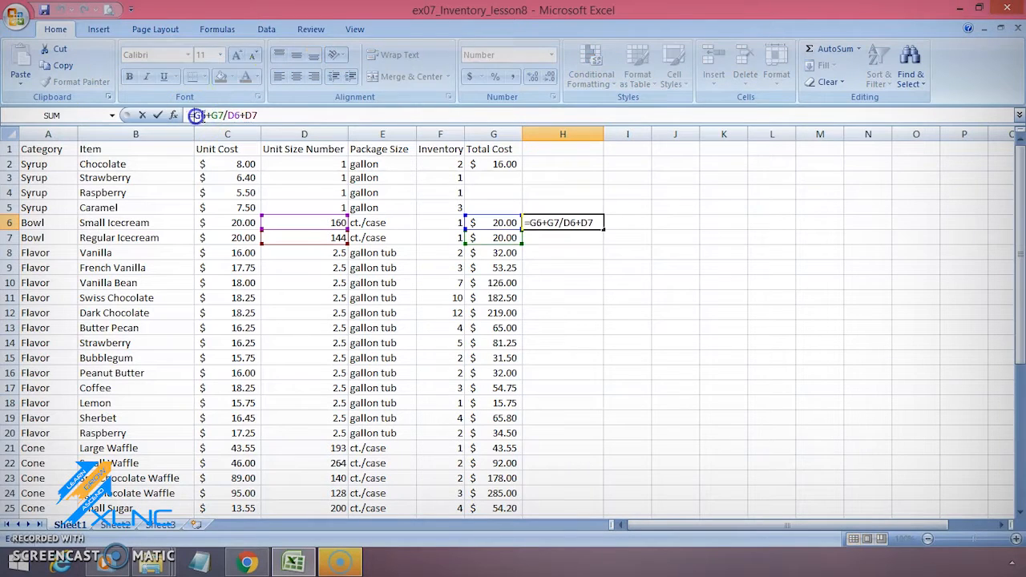
pyautogui.write('(')
pyautogui.press('Right')
pyautogui.press('Right')
pyautogui.press('Right')
pyautogui.press('Right')
pyautogui.write(')')
pyautogui.press('Right')
pyautogui.write('(')
pyautogui.press('Right')
pyautogui.press('Right')
pyautogui.press('Right')
pyautogui.press('Right')
pyautogui.press('Right')
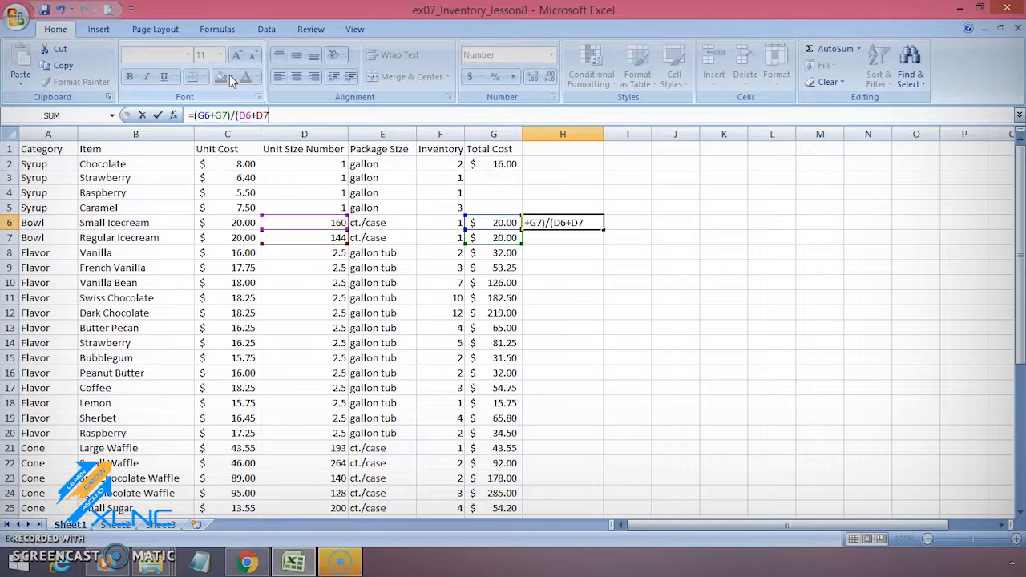
pyautogui.write(')')
pyautogui.press('Return')
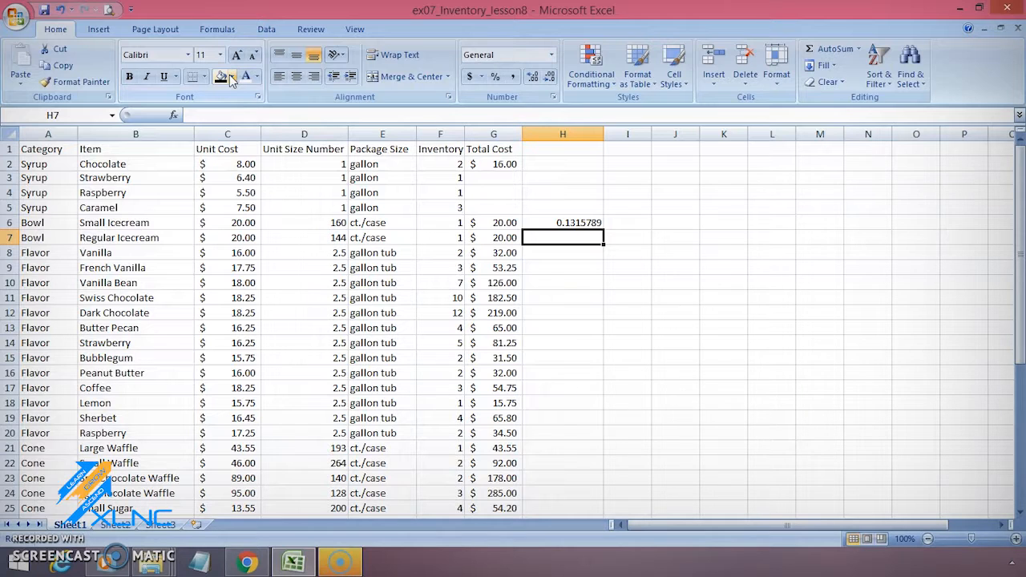
# - Reduce the number format of cell H6 to two decimal places
pyautogui.press('Up')
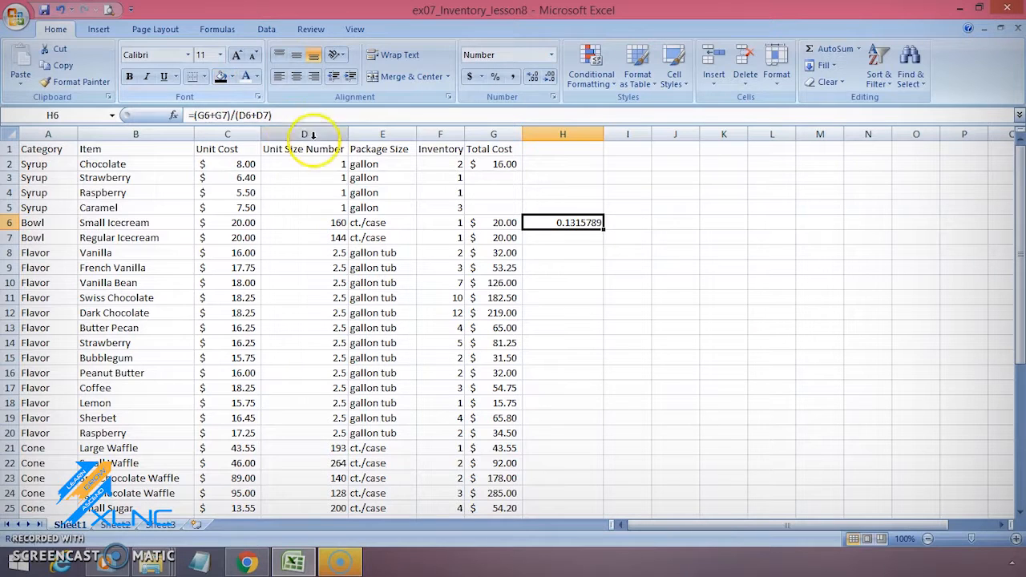
pyautogui.click(534, 76)
pyautogui.click(534, 76)
pyautogui.click(535, 76)
pyautogui.click(545, 76)
pyautogui.click(546, 76)
pyautogui.click(545, 76)
pyautogui.click(545, 76)
pyautogui.click(545, 77)
pyautogui.click(545, 76)
pyautogui.click(546, 76)
pyautogui.click(545, 76)
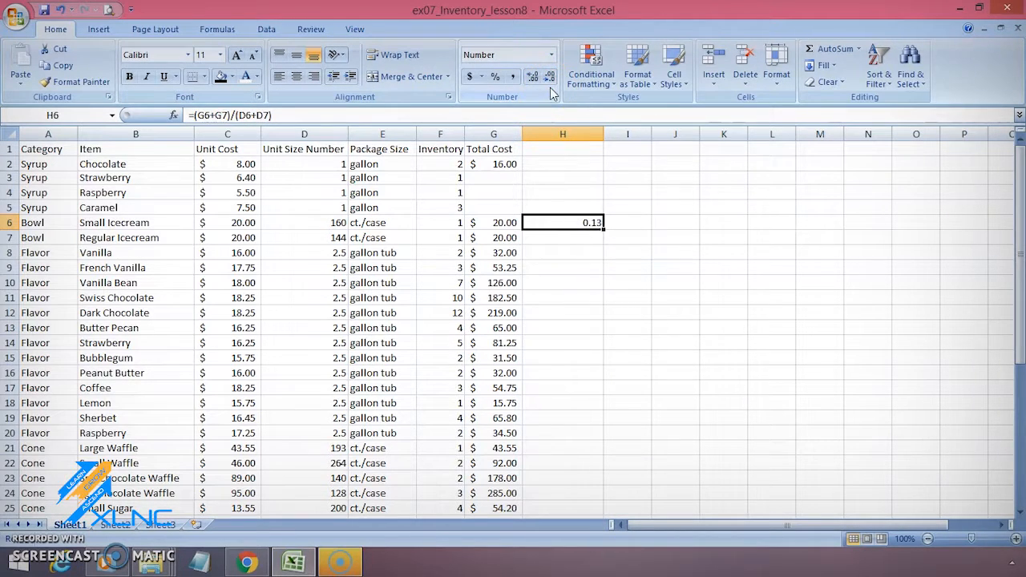
# - Clear the formula from cell H6
pyautogui.press('Return')
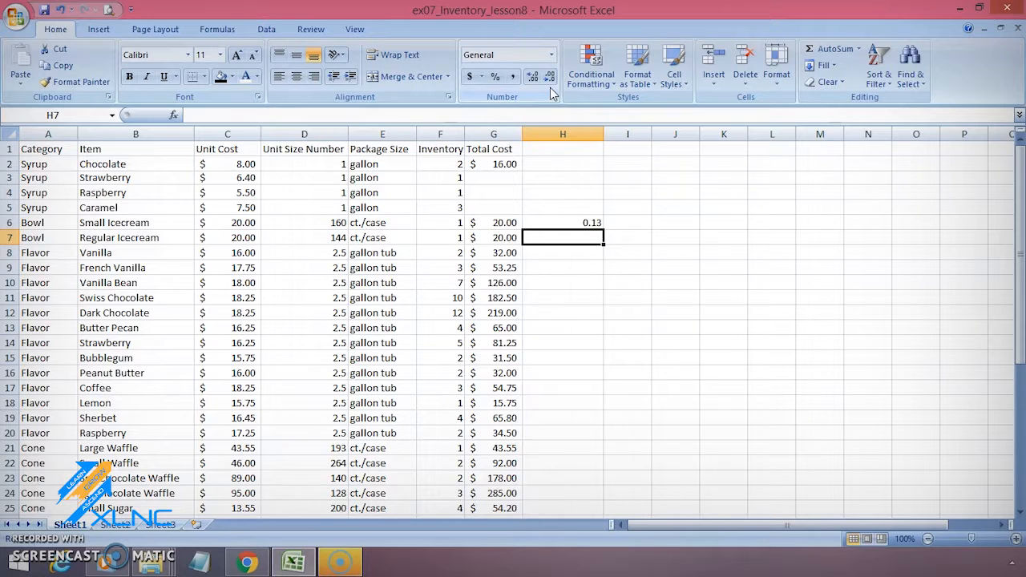
pyautogui.click(591, 220)
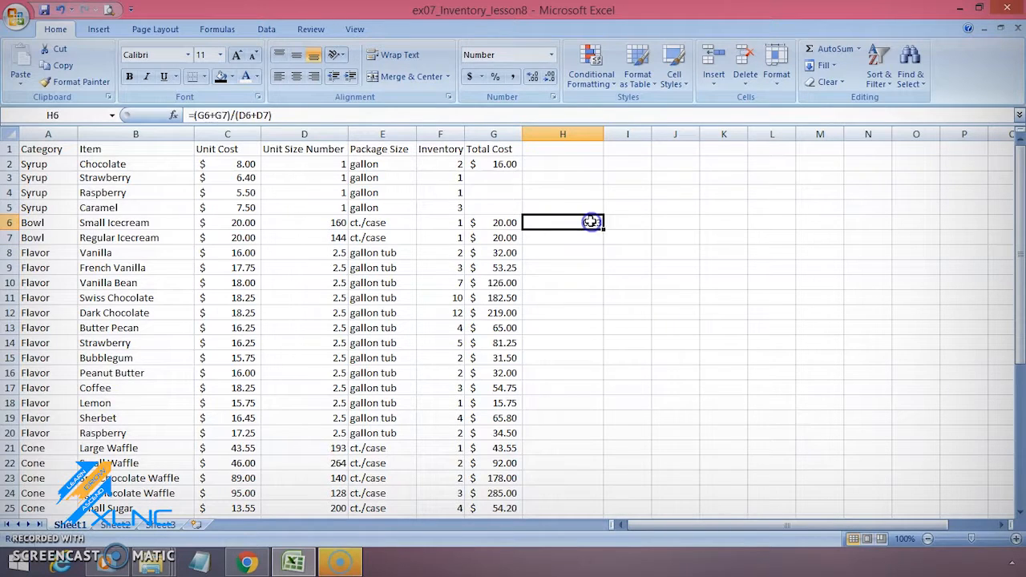
pyautogui.press('Delete')
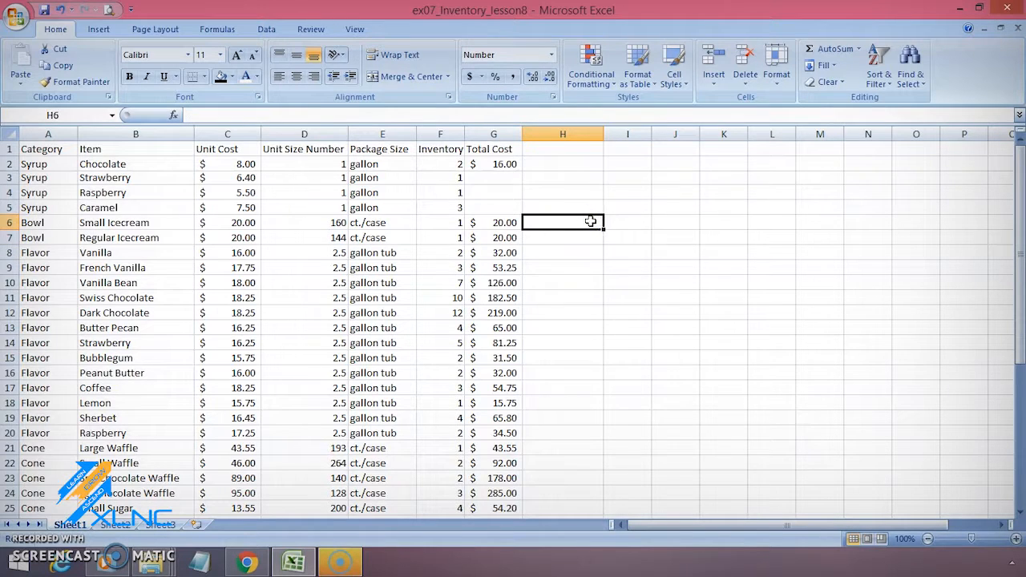
# - Review the cells behind the total cost formula in G2, and fill that formula down through G5
pyautogui.click(489, 165)
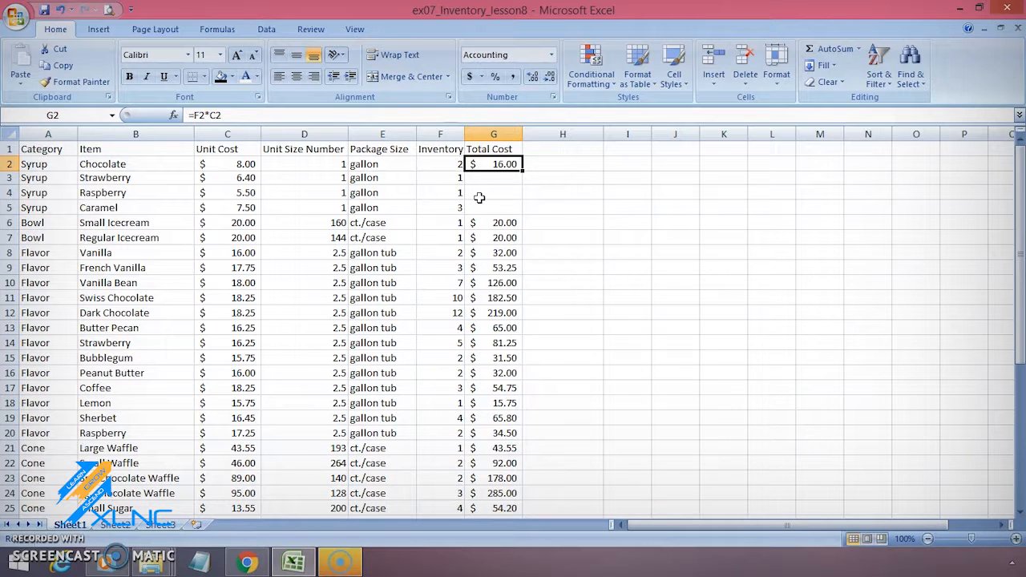
pyautogui.press('Left')
pyautogui.press('Left')
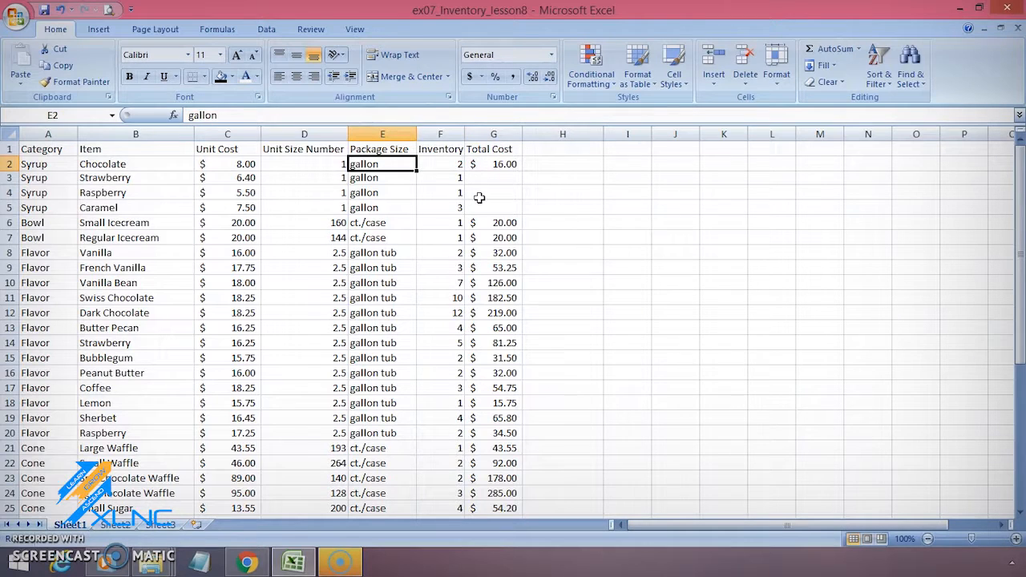
pyautogui.press('Left')
pyautogui.press('Left')
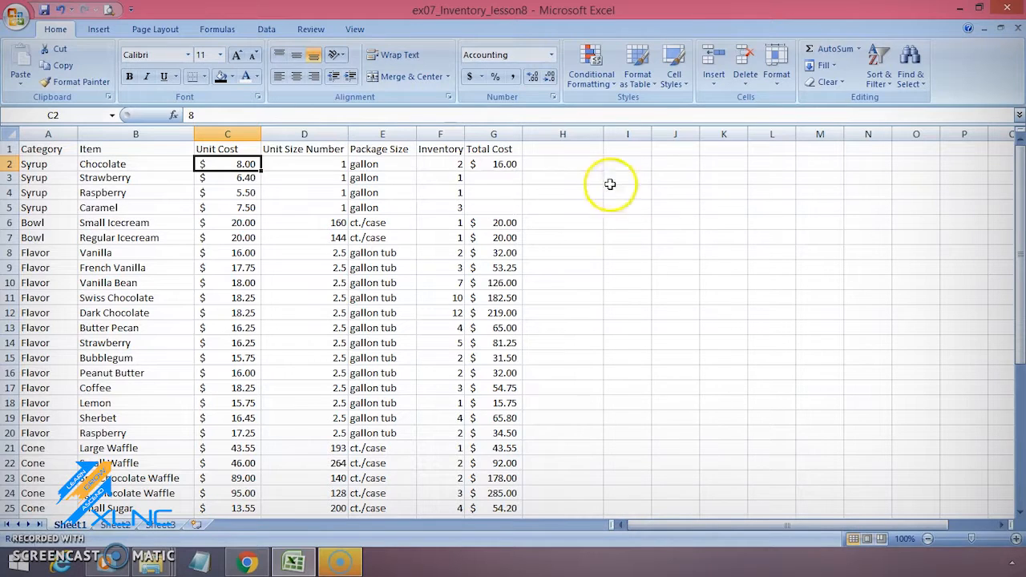
pyautogui.click(510, 165)
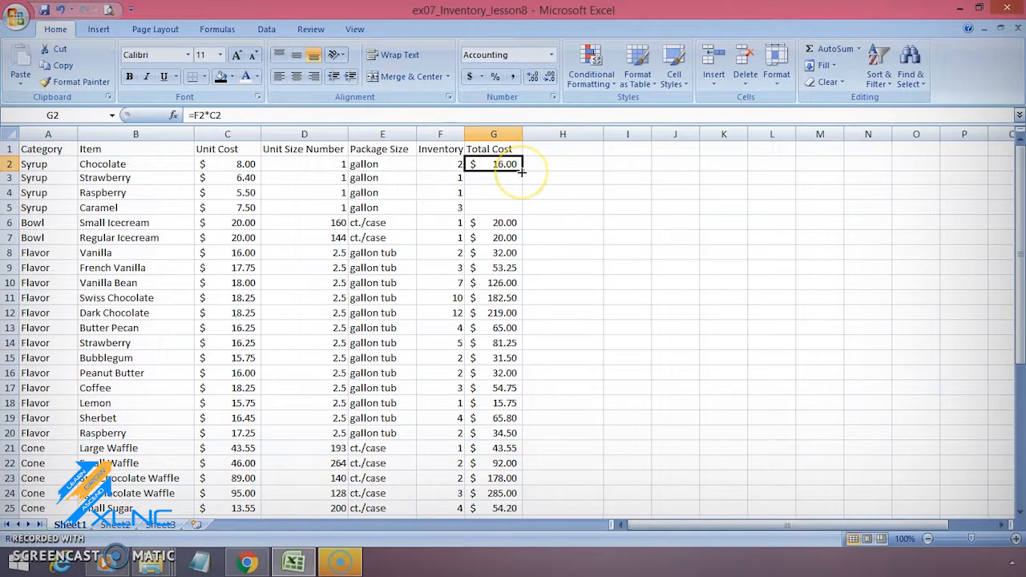
pyautogui.moveTo(521, 172); pyautogui.dragTo(519, 210)
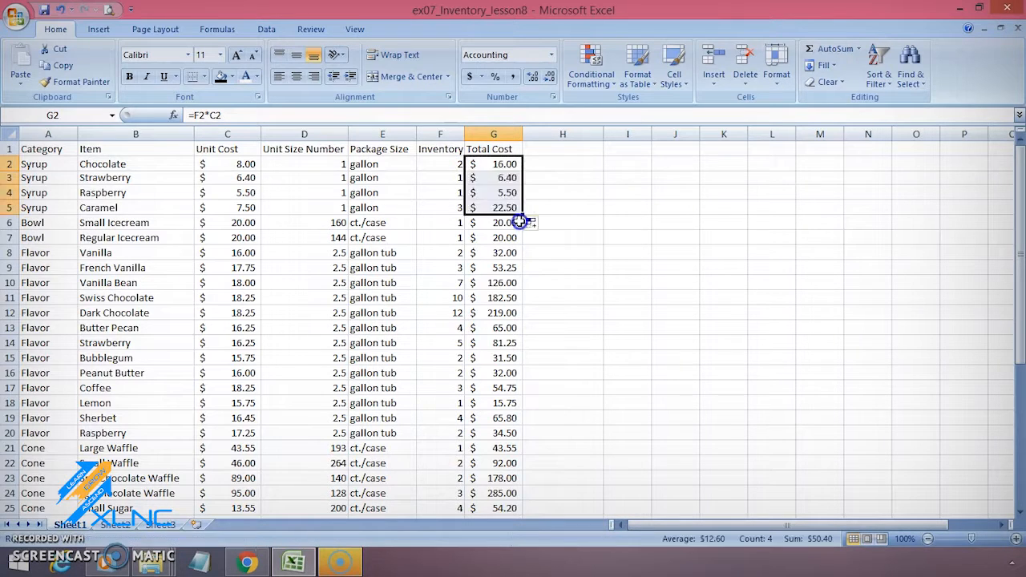
# - Examine the copied formulas in G3:G5 and trace G3's references back to the Inventory and Unit Cost cells in row 3
pyautogui.click(503, 180)
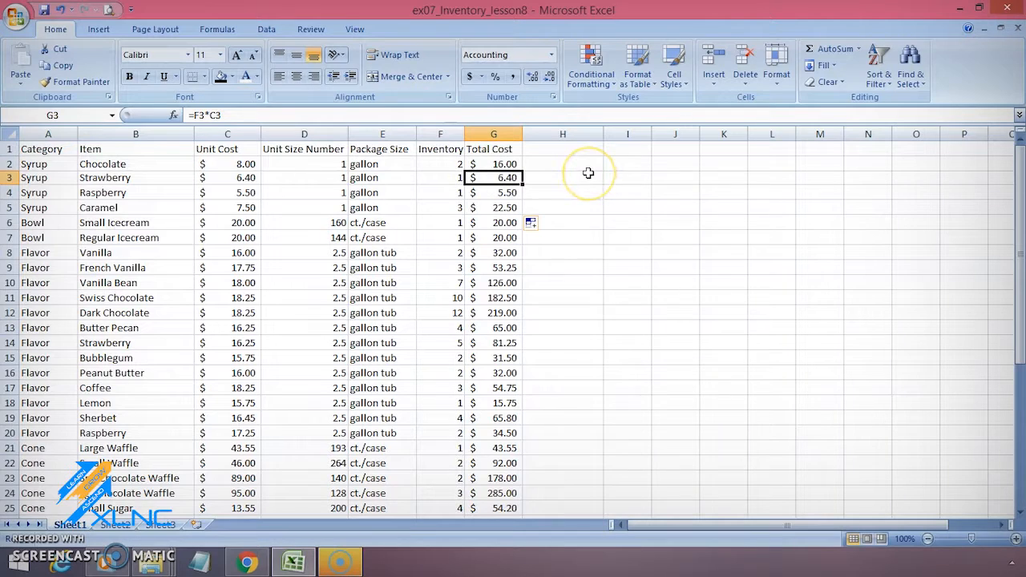
pyautogui.press('Down')
pyautogui.press('Down')
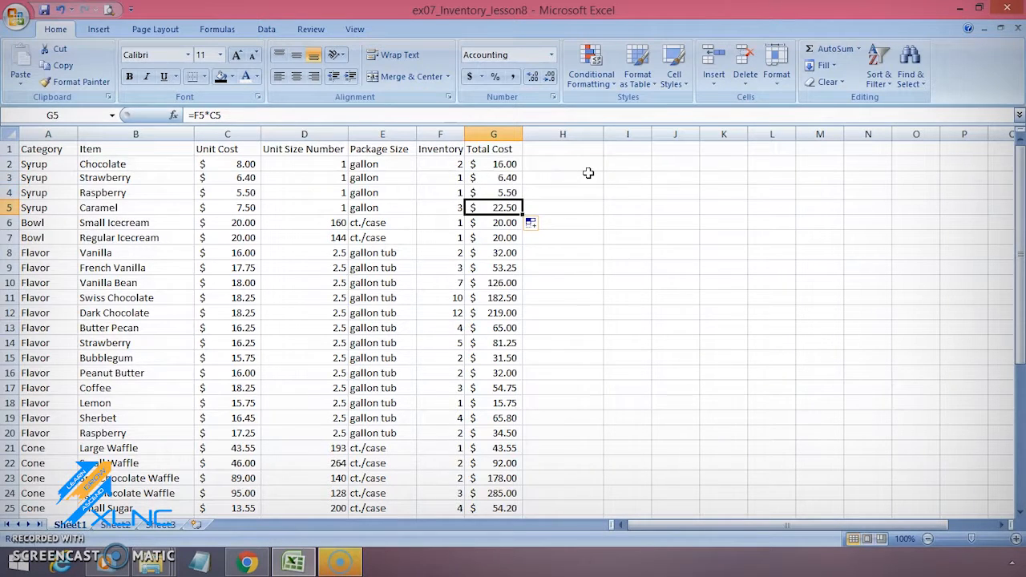
pyautogui.press('Up')
pyautogui.press('Up')
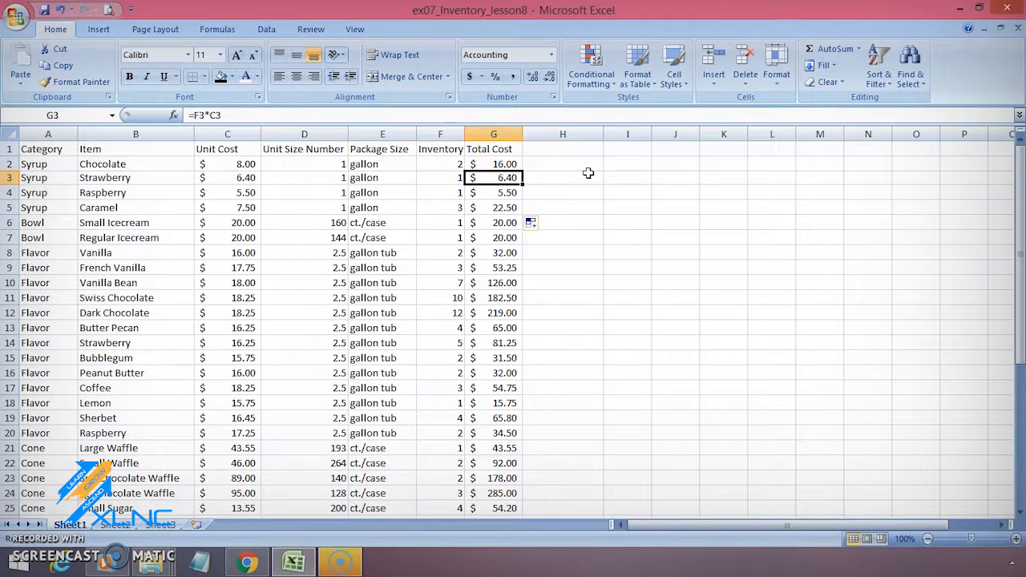
pyautogui.press('Left')
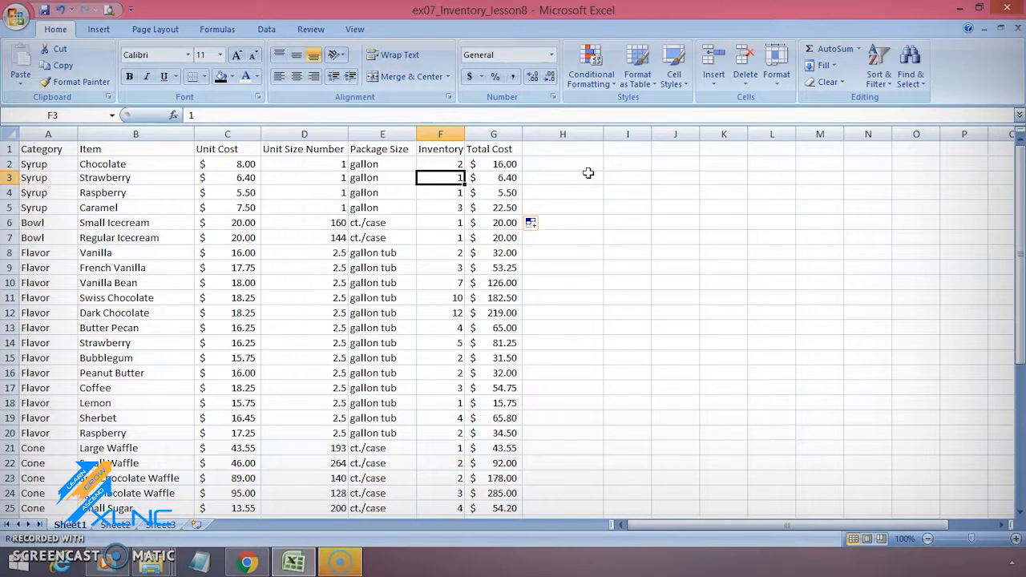
pyautogui.press('Left')
pyautogui.press('Left')
pyautogui.press('Left')
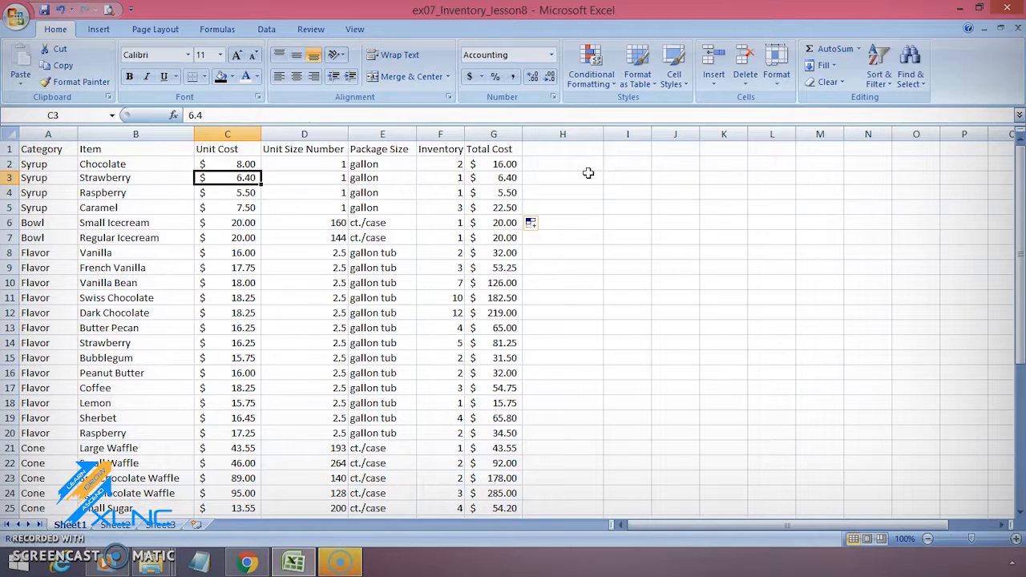
pyautogui.press('Left')
pyautogui.press('Right')
pyautogui.press('Right')
pyautogui.press('Right')
pyautogui.press('Right')
pyautogui.press('Right')
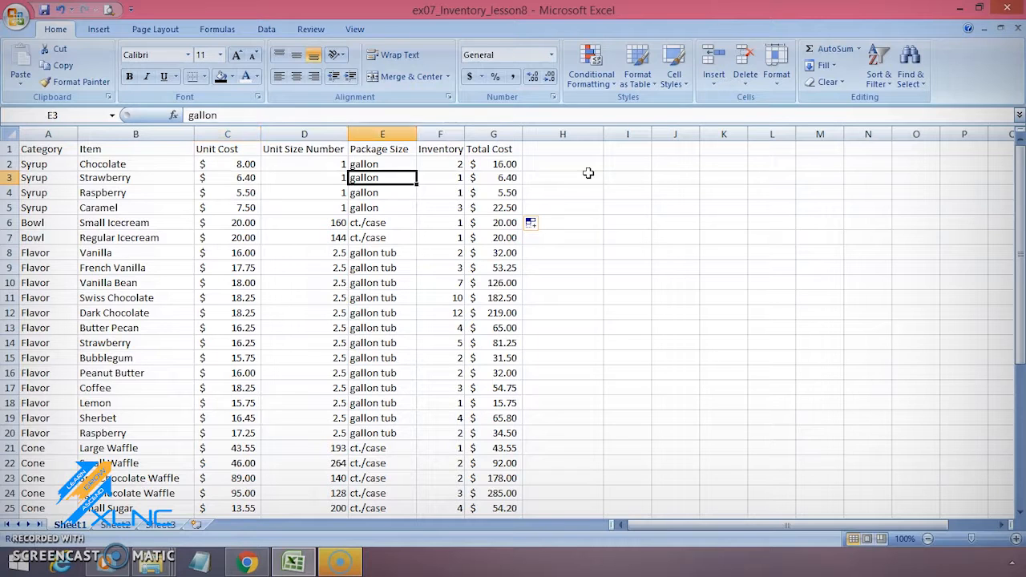
pyautogui.press('Down')
pyautogui.press('Down')
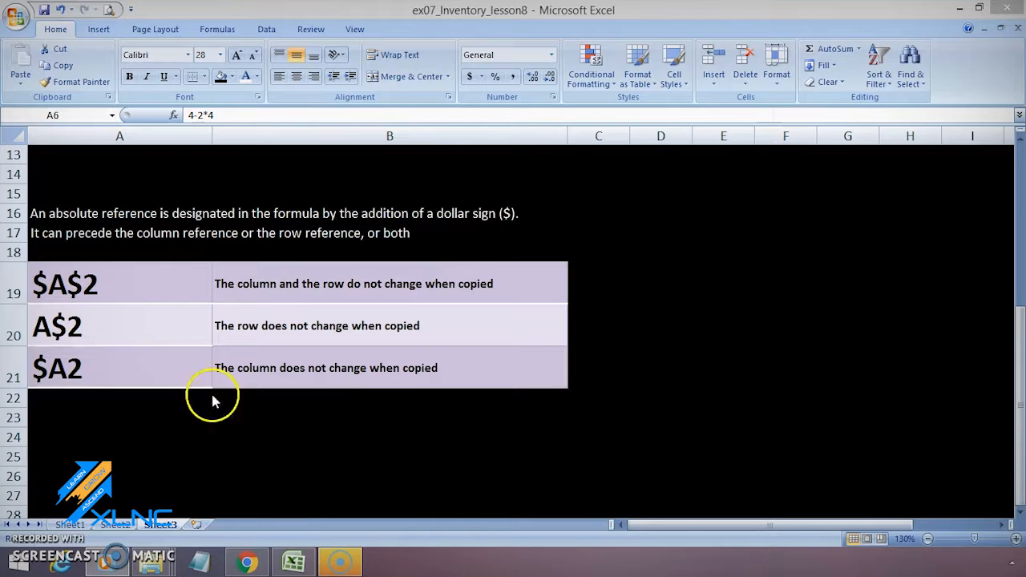
# - Review the absolute and mixed reference examples $A$2, A$2 and $A2 in cells A19:A21 of Sheet3
pyautogui.click(173, 294)
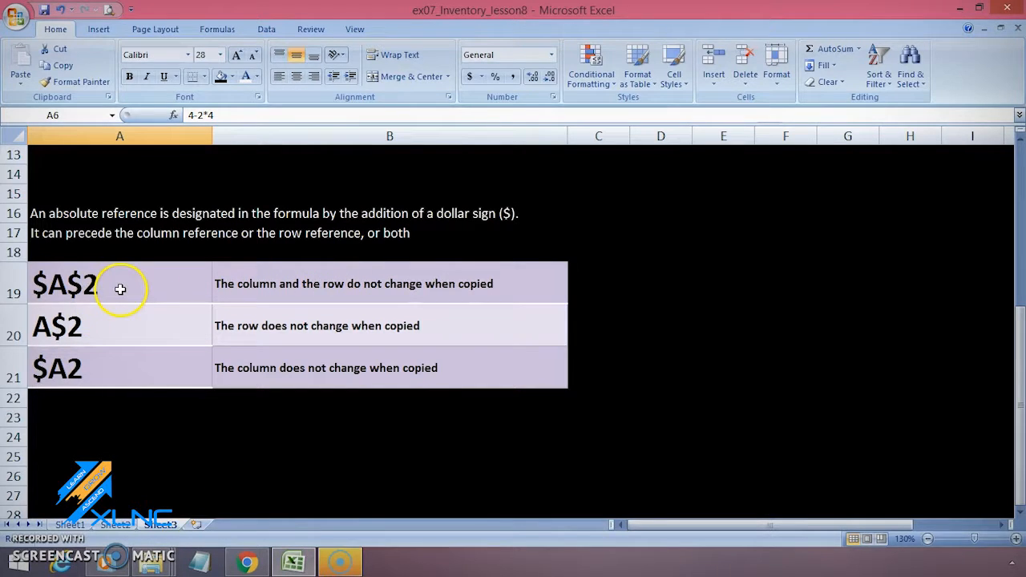
pyautogui.click(133, 332)
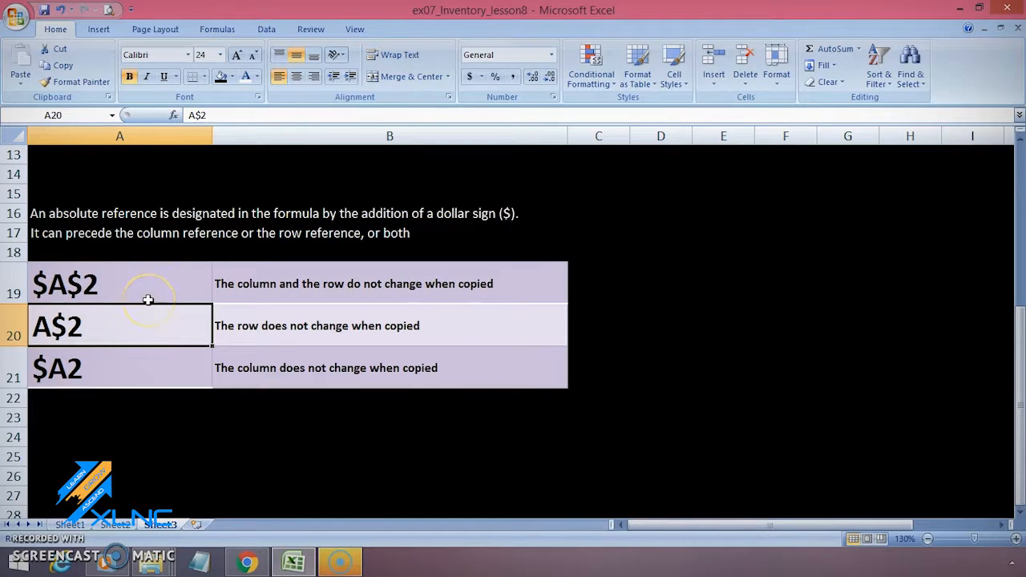
pyautogui.click(126, 361)
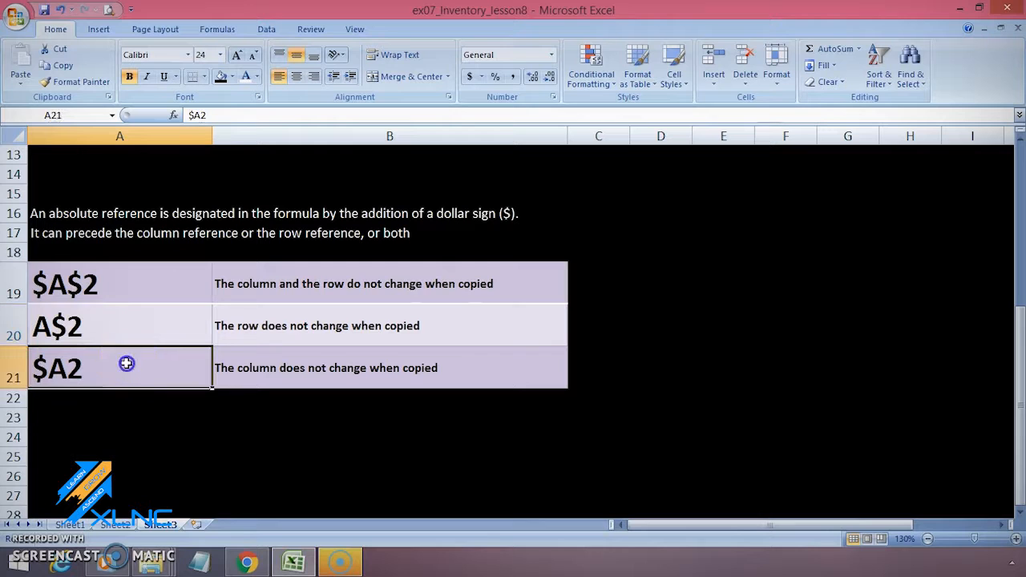
# - Start a formula in cell H2 of Sheet1 that multiplies the Chocolate row's Inventory by its Unit Cost, =F2*C2
pyautogui.click(128, 365)
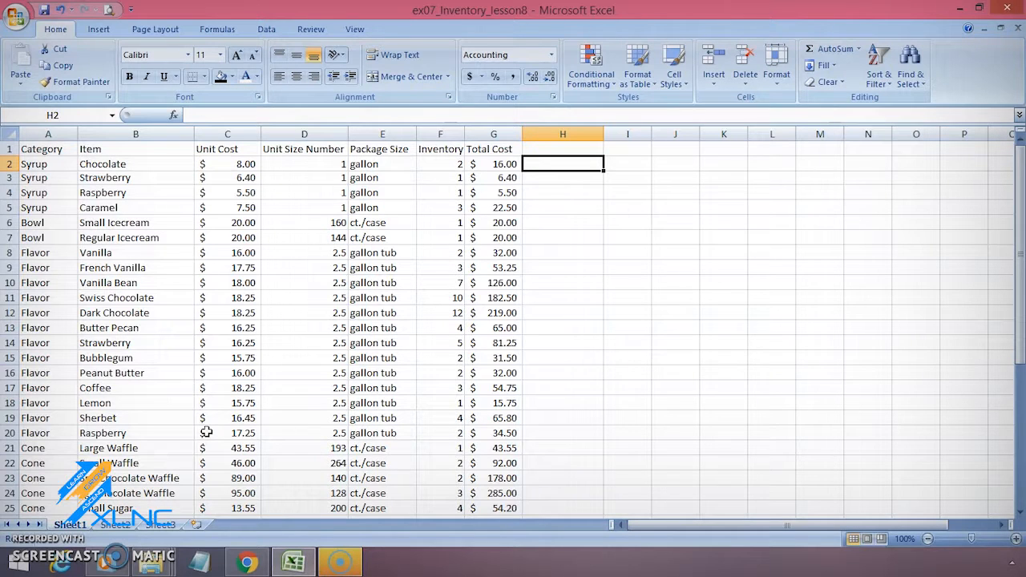
pyautogui.write('=')
pyautogui.press('Left')
pyautogui.press('Left')
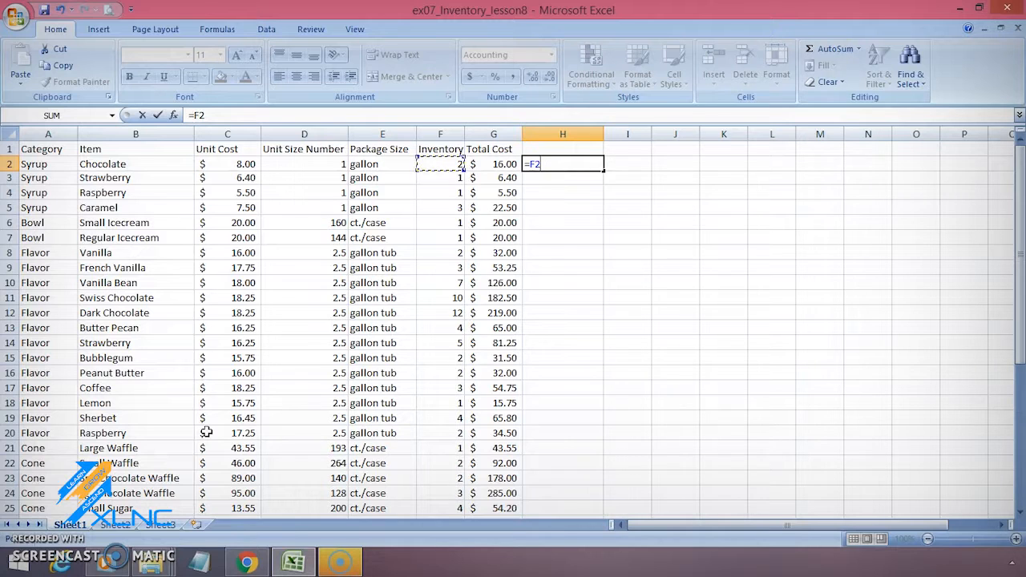
pyautogui.write('*')
pyautogui.press('Left')
pyautogui.press('Left')
pyautogui.press('Left')
pyautogui.press('Left')
pyautogui.press('Left')
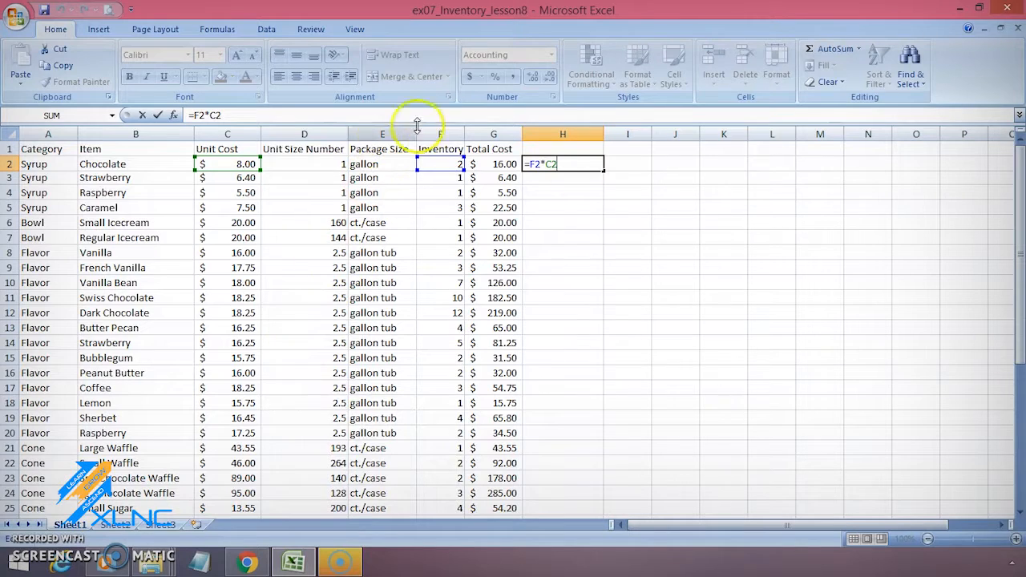
# - Make the Unit Cost reference in H2's formula fully absolute so it reads =F2*$C$2, and enter the formula
pyautogui.click(542, 163)
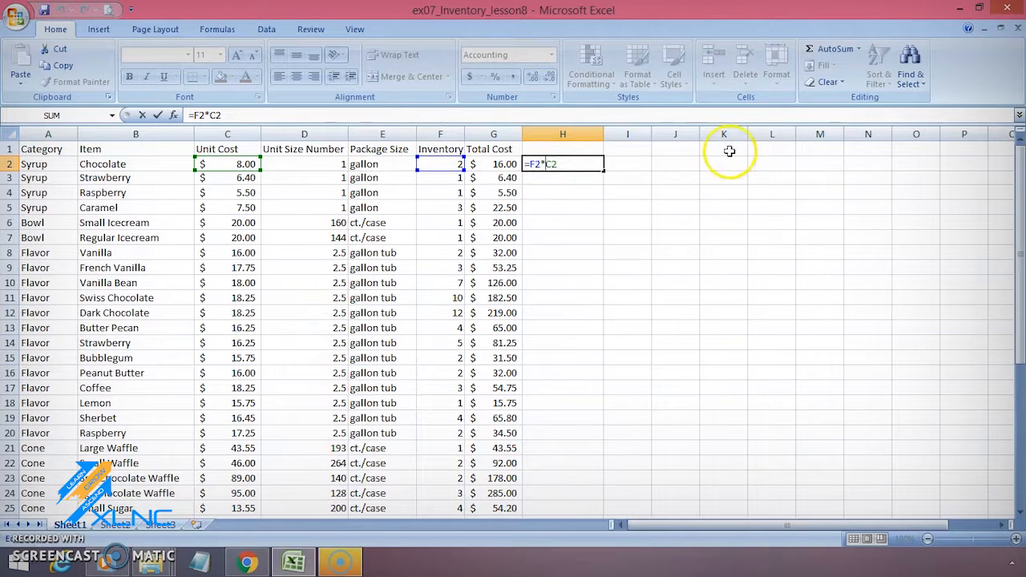
pyautogui.write('$')
pyautogui.press('Right')
pyautogui.write('$')
pyautogui.press('Return')
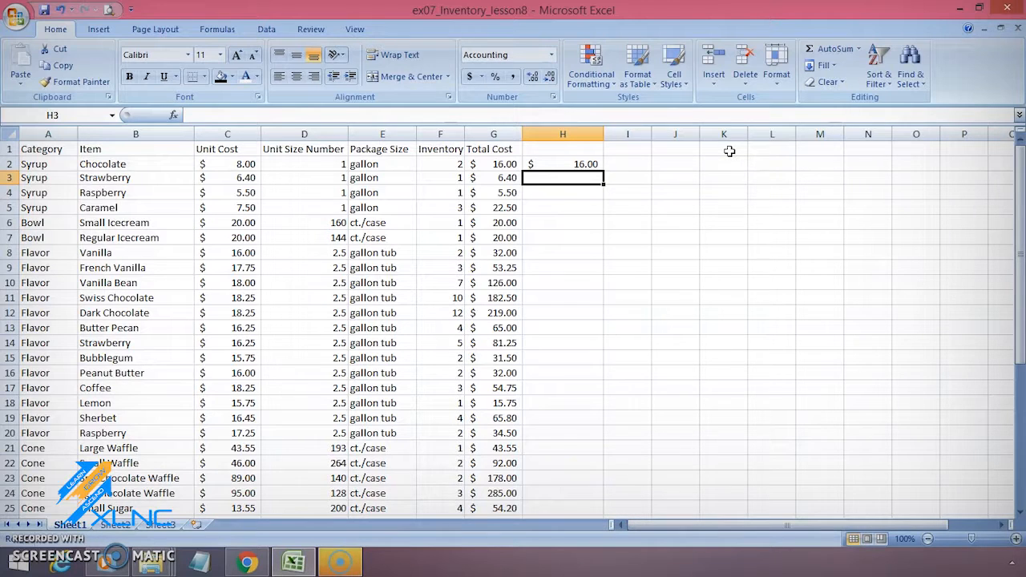
# - Fill the absolute-reference formula in H2 down through H5, and examine the copied formula in H3
pyautogui.press('Up')
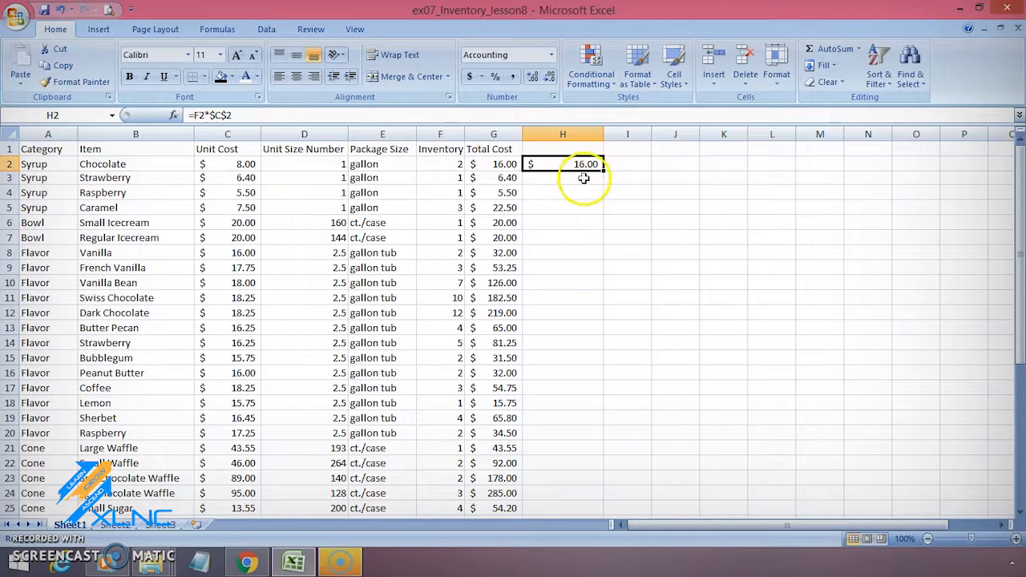
pyautogui.moveTo(600, 173); pyautogui.dragTo(609, 216)
pyautogui.click(637, 222)
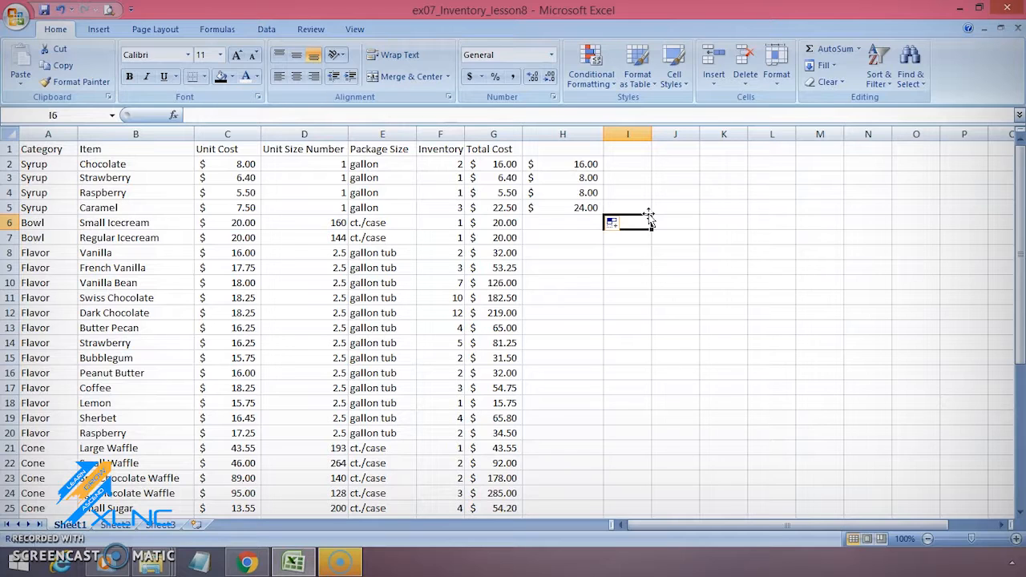
pyautogui.press('Up')
pyautogui.press('Up')
pyautogui.press('Up')
pyautogui.press('Left')
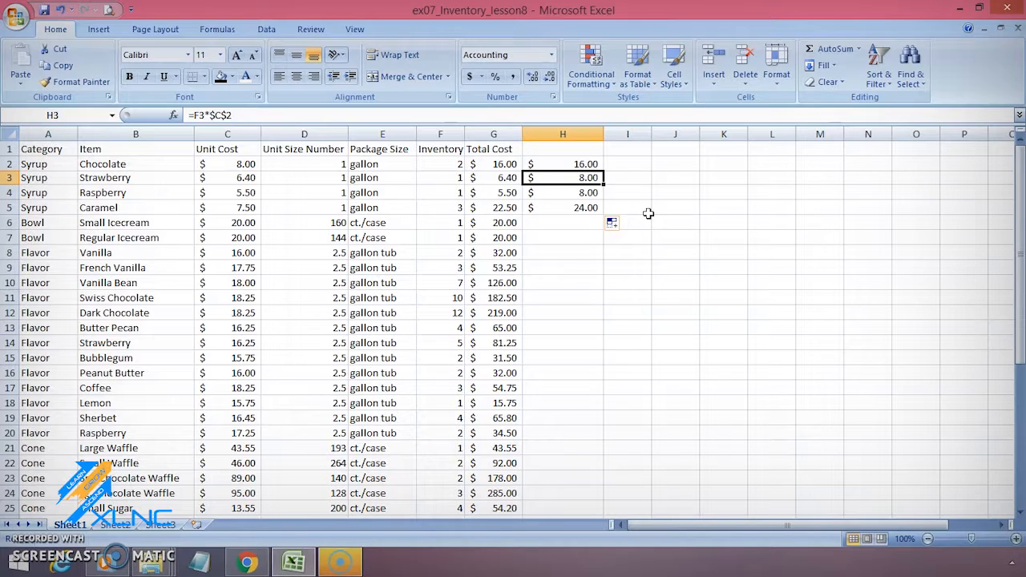
# - Clear the demonstration formulas from cells H2:H5
pyautogui.press('Up')
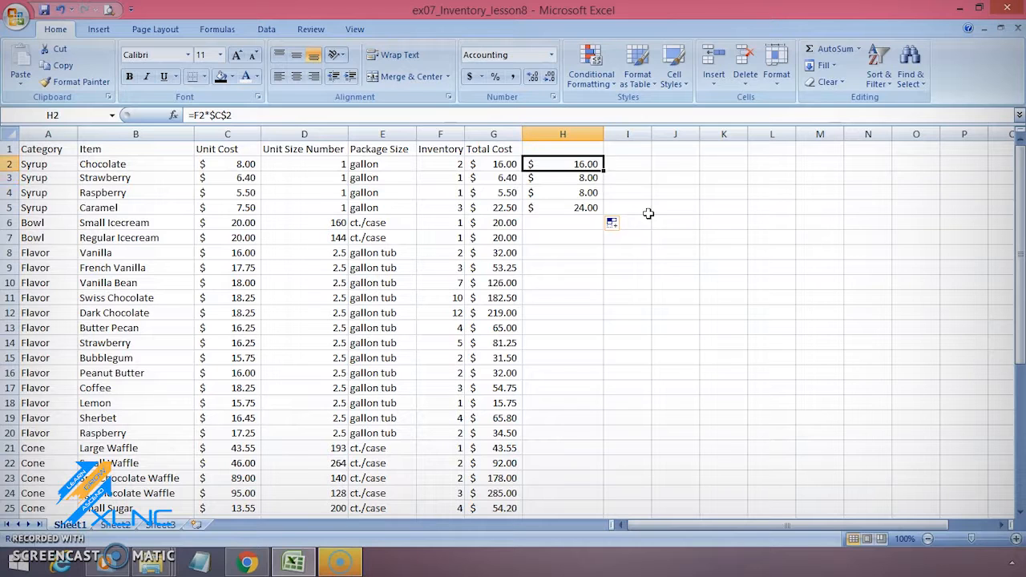
pyautogui.hotkey('ctrl', 'shift', 'Down')
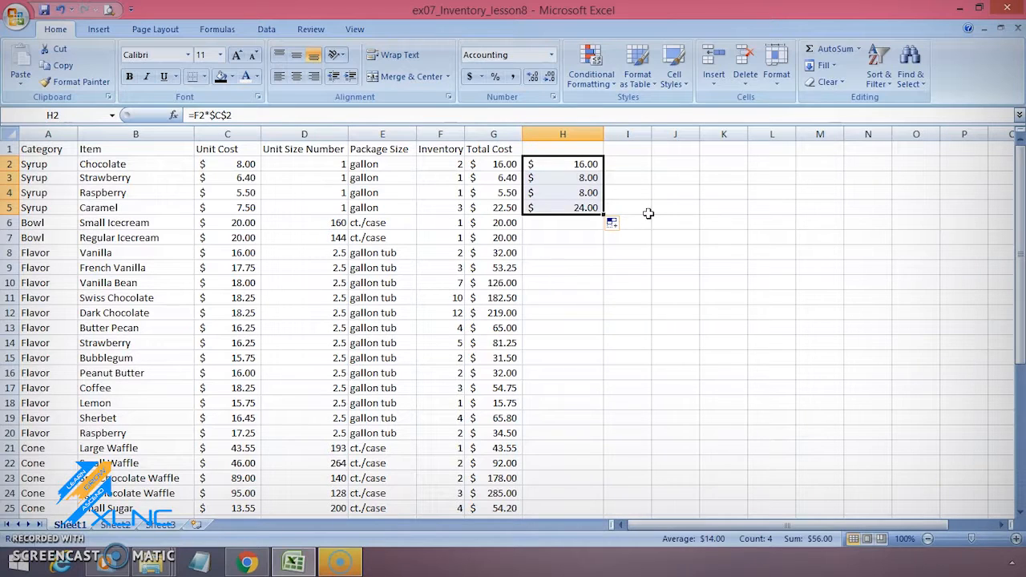
pyautogui.press('Delete')
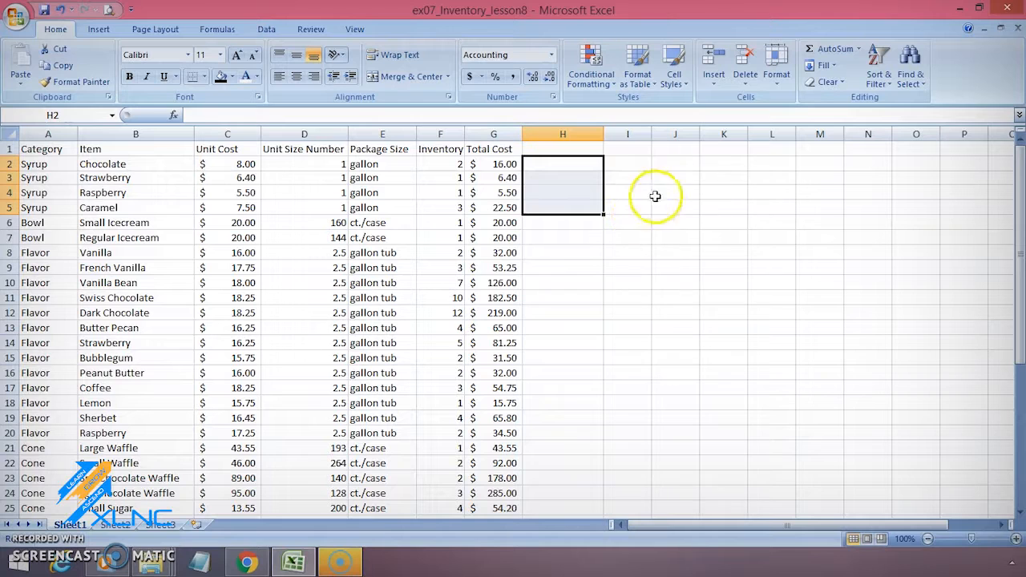
pyautogui.click(628, 222)
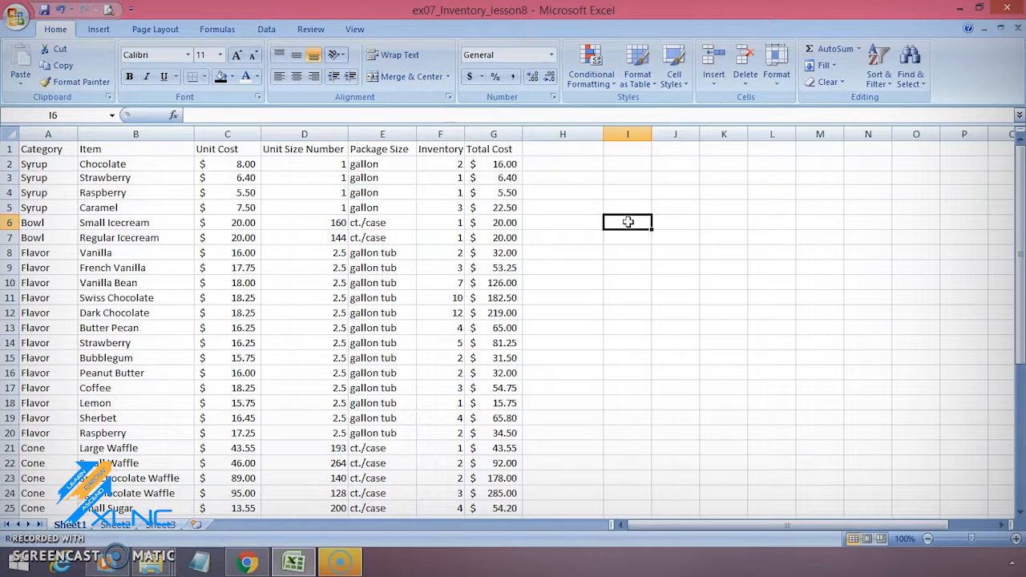